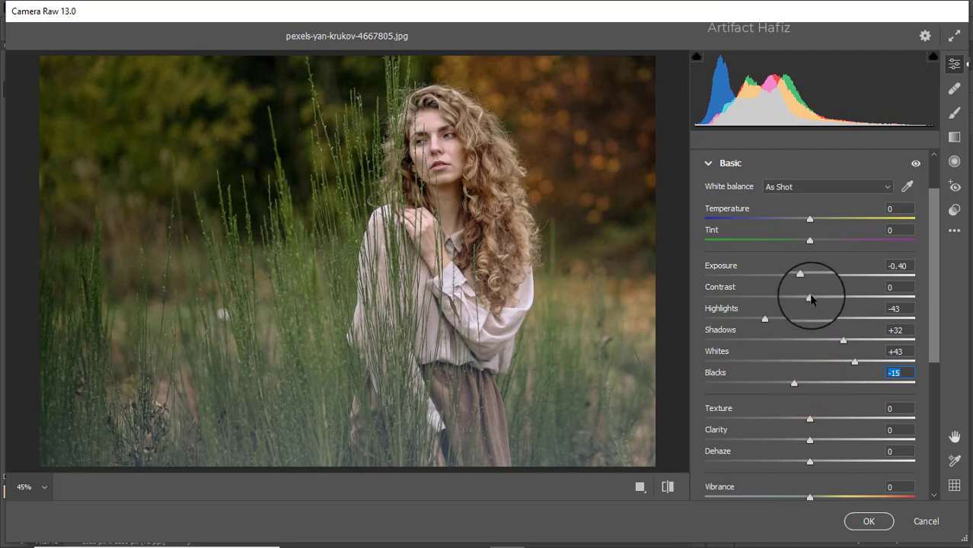
Step: In the Basic adjustments, set Contrast to +2, Texture +1, Clarity +2, Dehaze +3, Vibrance +16 and Saturation -5
{"action": "scroll", "coordinate": [814, 301], "scroll_direction": "down", "scroll_amount": 3}
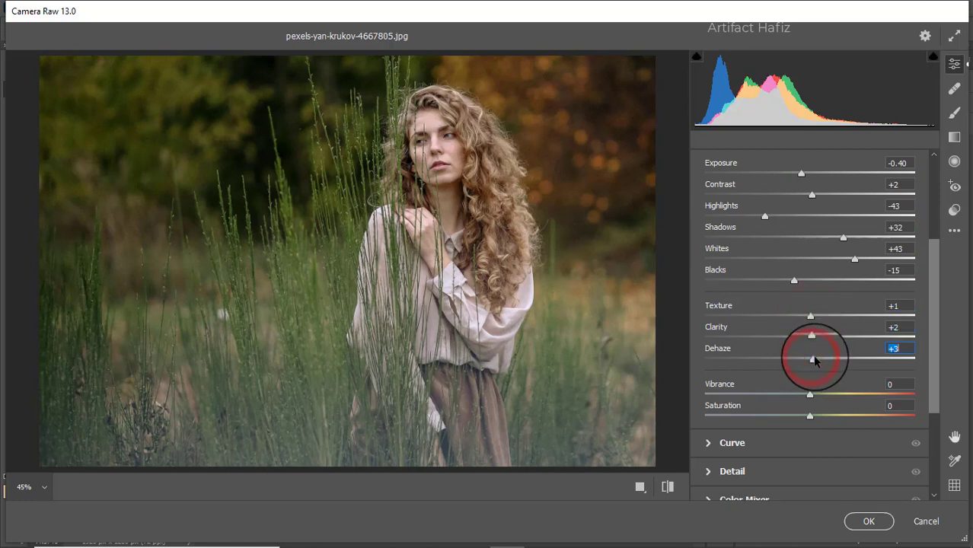
{"action": "scroll", "coordinate": [840, 311], "scroll_direction": "down", "scroll_amount": 3}
{"action": "left_click_drag", "start_coordinate": [810, 290], "coordinate": [804, 320]}
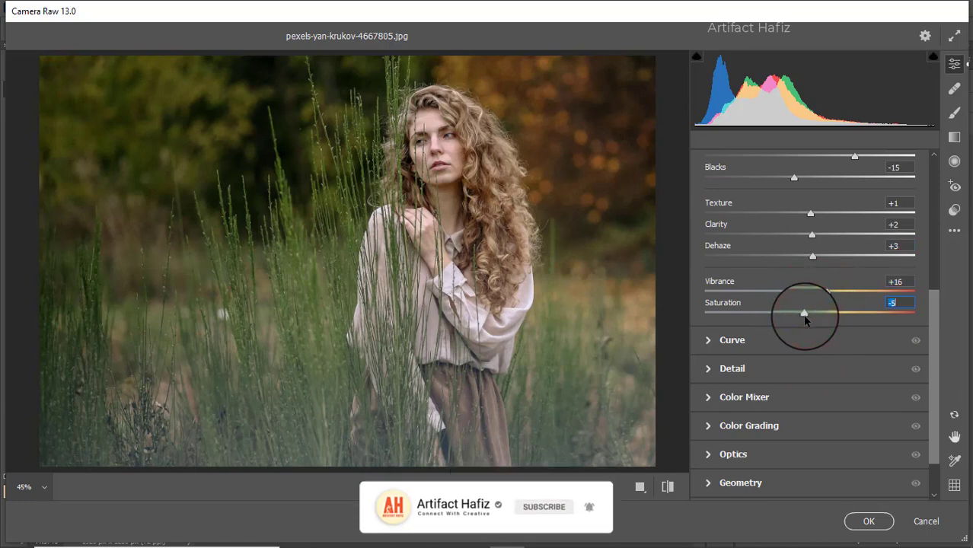
Step: Shape the main RGB point curve with a shadow point at the lower quarter and a highlight point raised to input 188, output 200
{"action": "left_click", "coordinate": [752, 345]}
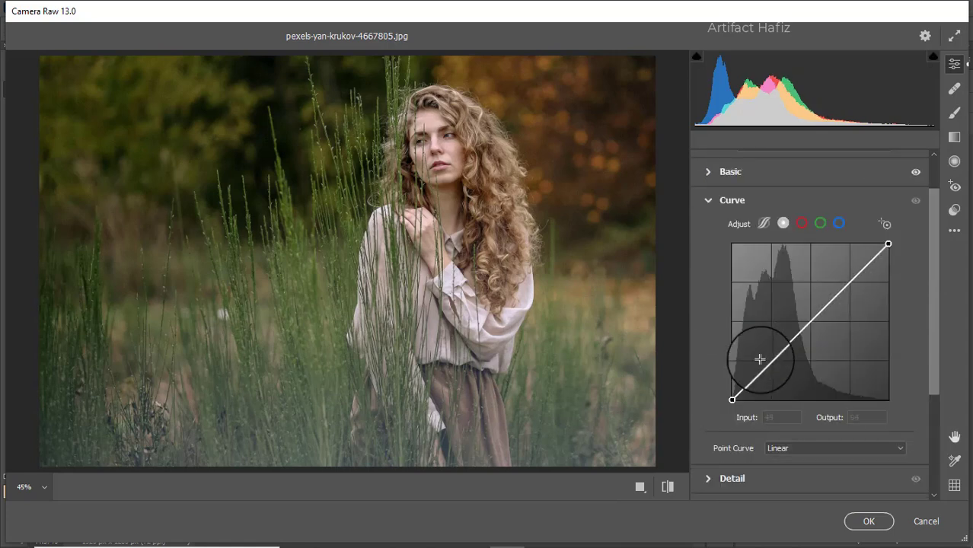
{"action": "left_click", "coordinate": [769, 358]}
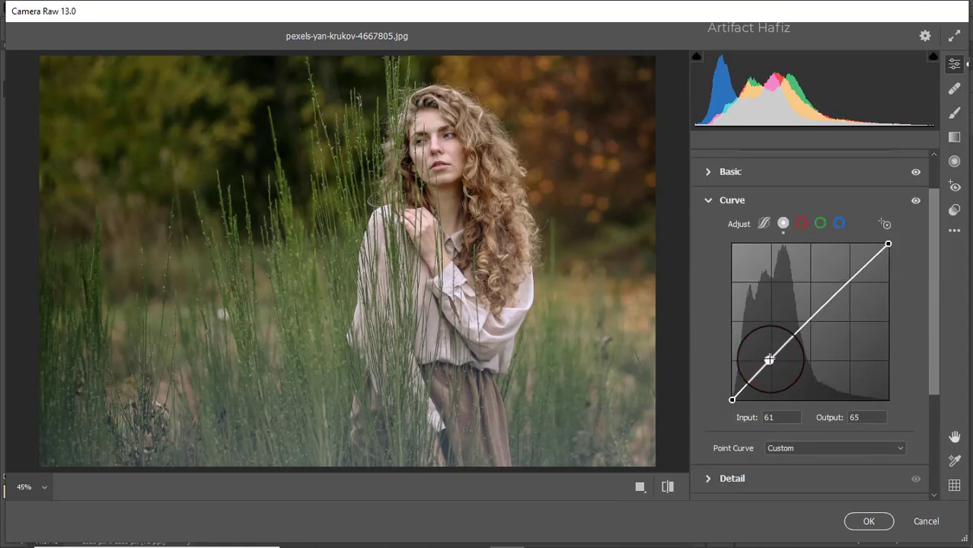
{"action": "left_click", "coordinate": [769, 362]}
{"action": "left_click", "coordinate": [848, 280]}
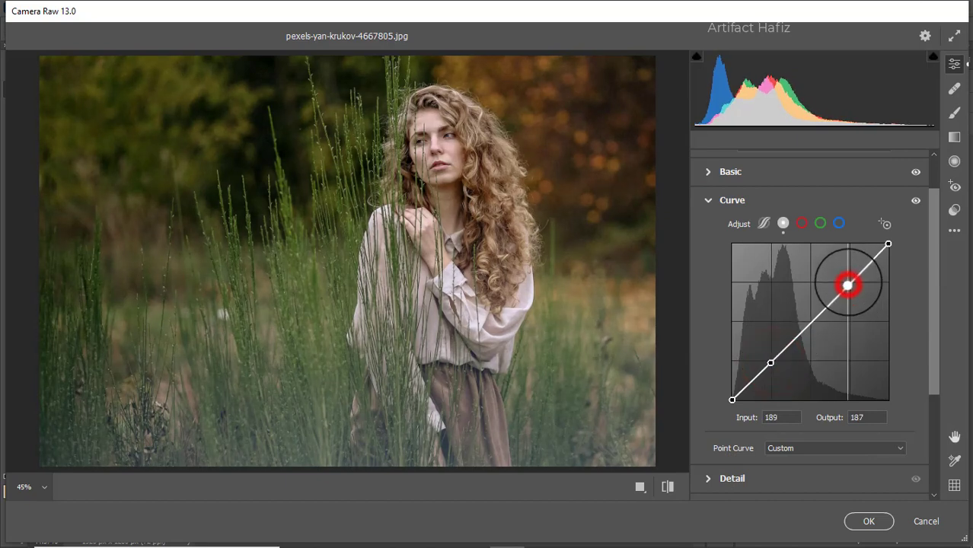
Step: On the blue channel curve, raise the black point to output 9 and add a shadow point at input 62, output 71
{"action": "left_click", "coordinate": [839, 222]}
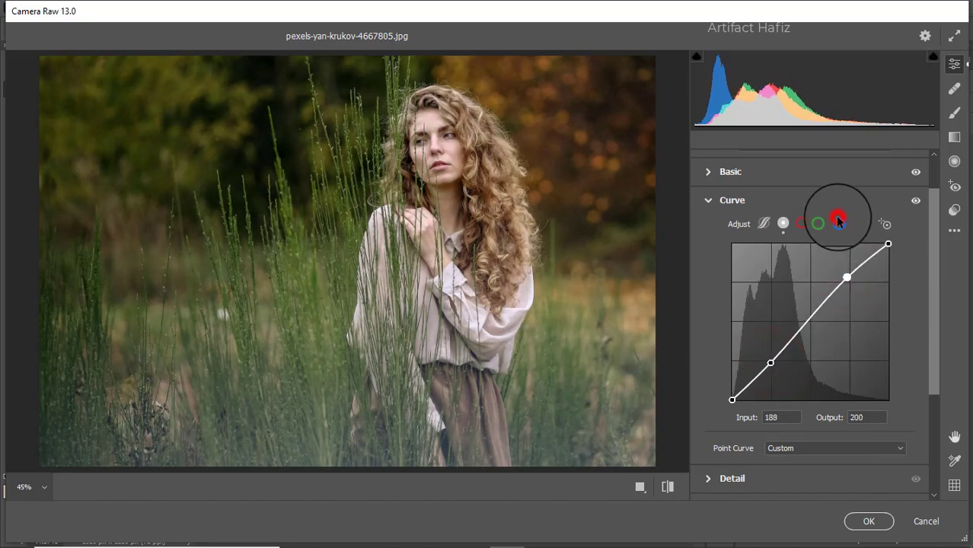
{"action": "left_click_drag", "start_coordinate": [731, 399], "coordinate": [731, 394]}
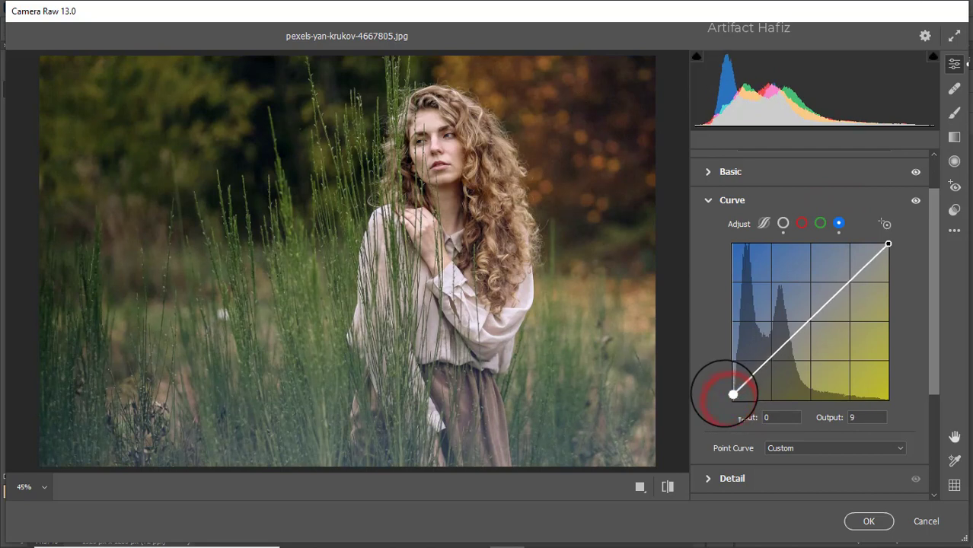
{"action": "left_click", "coordinate": [772, 361]}
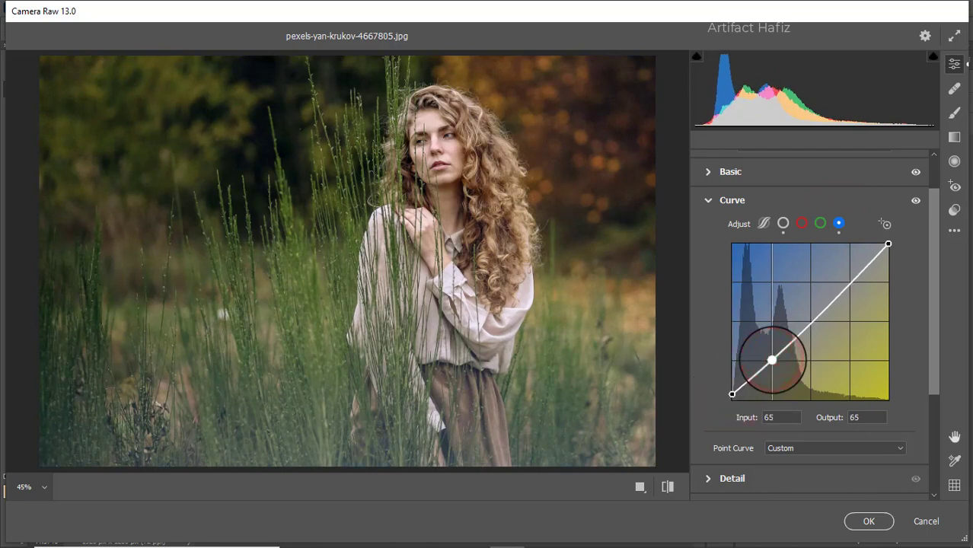
{"action": "left_click_drag", "start_coordinate": [772, 360], "coordinate": [770, 357]}
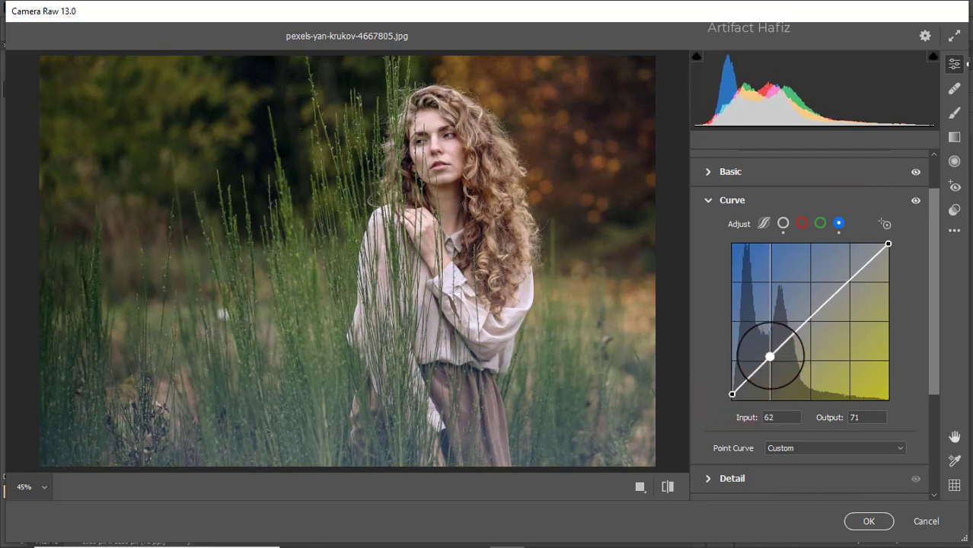
Step: In the Detail adjustments, set Sharpening to 10, Noise Reduction to 5 and Color Noise Reduction to 9
{"action": "scroll", "coordinate": [737, 449], "scroll_direction": "down", "scroll_amount": 1}
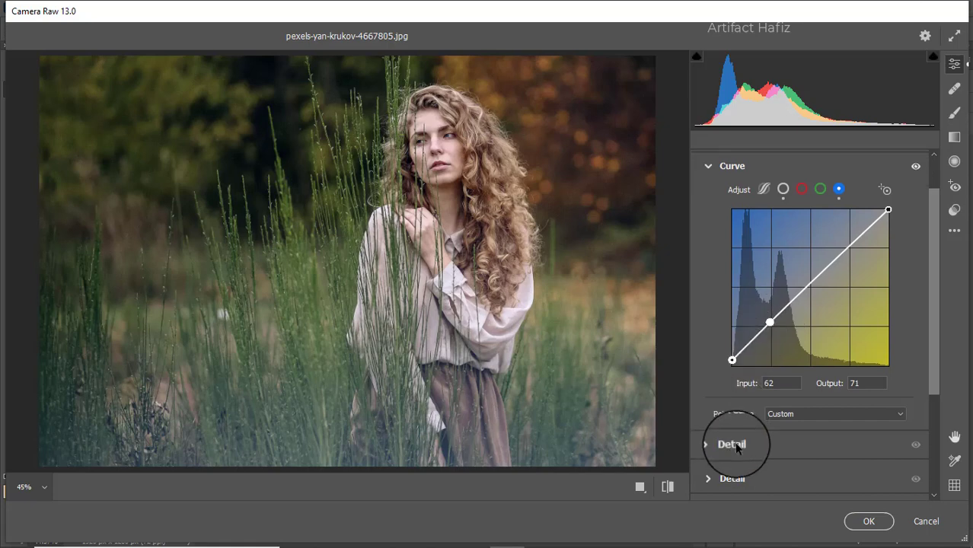
{"action": "scroll", "coordinate": [737, 449], "scroll_direction": "down", "scroll_amount": 2}
{"action": "left_click", "coordinate": [723, 376]}
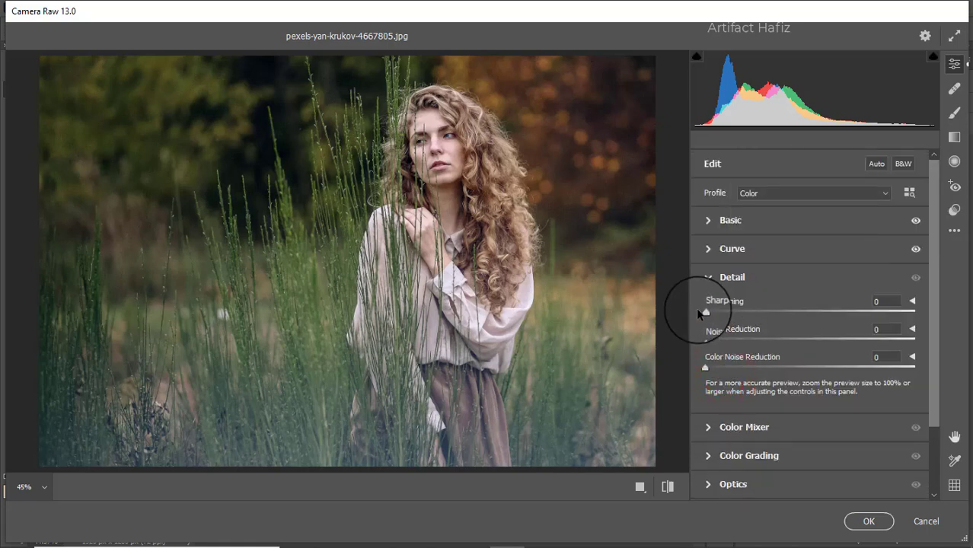
{"action": "left_click_drag", "start_coordinate": [704, 313], "coordinate": [715, 314]}
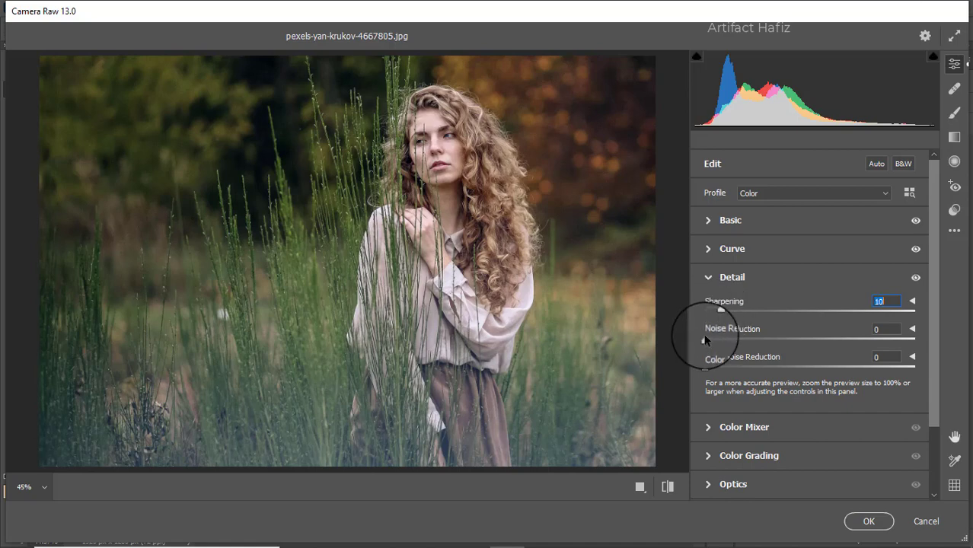
{"action": "left_click_drag", "start_coordinate": [705, 340], "coordinate": [726, 377]}
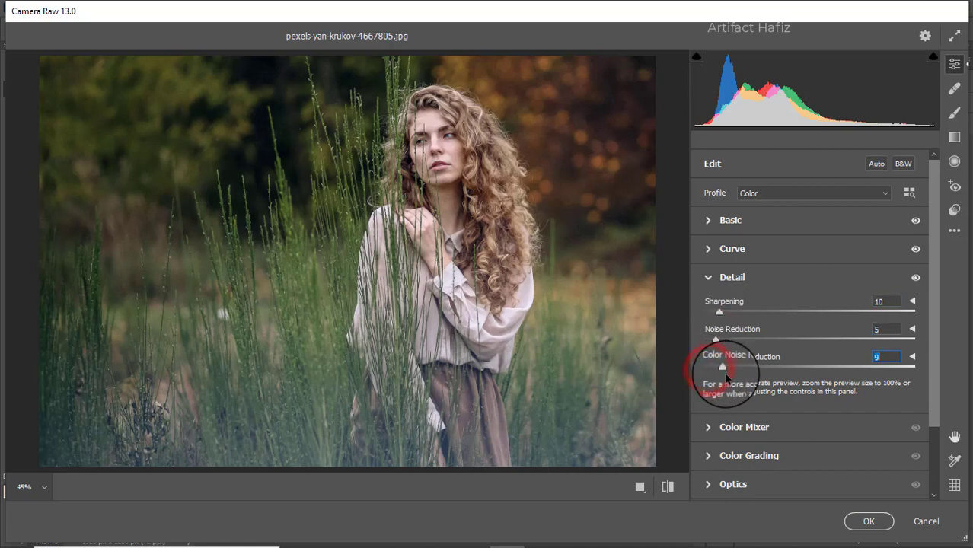
Step: Set the Color Mixer saturation to Reds +56, Oranges +9, Yellows +8, Greens -100, Aquas +32 and Blues +23
{"action": "left_click", "coordinate": [724, 431]}
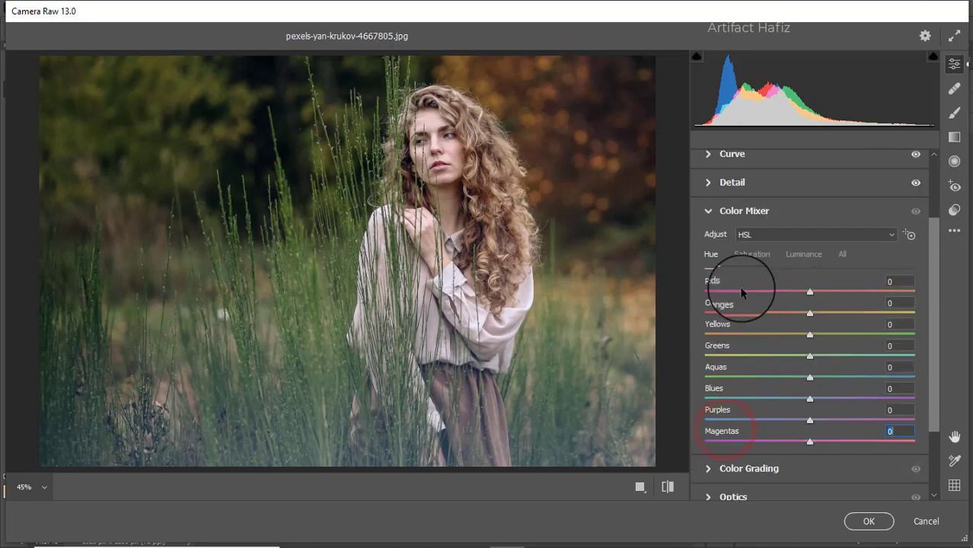
{"action": "left_click", "coordinate": [747, 256]}
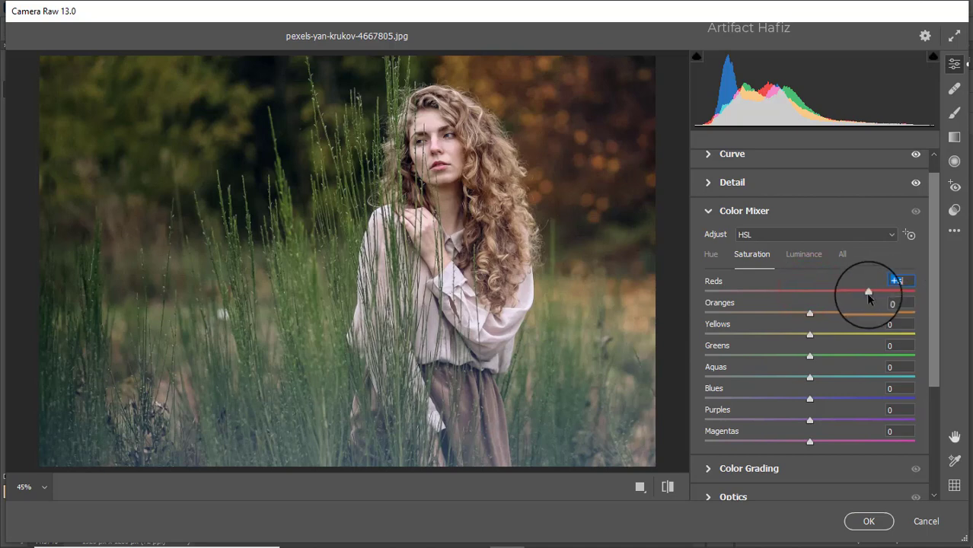
{"action": "left_click_drag", "start_coordinate": [810, 313], "coordinate": [702, 356]}
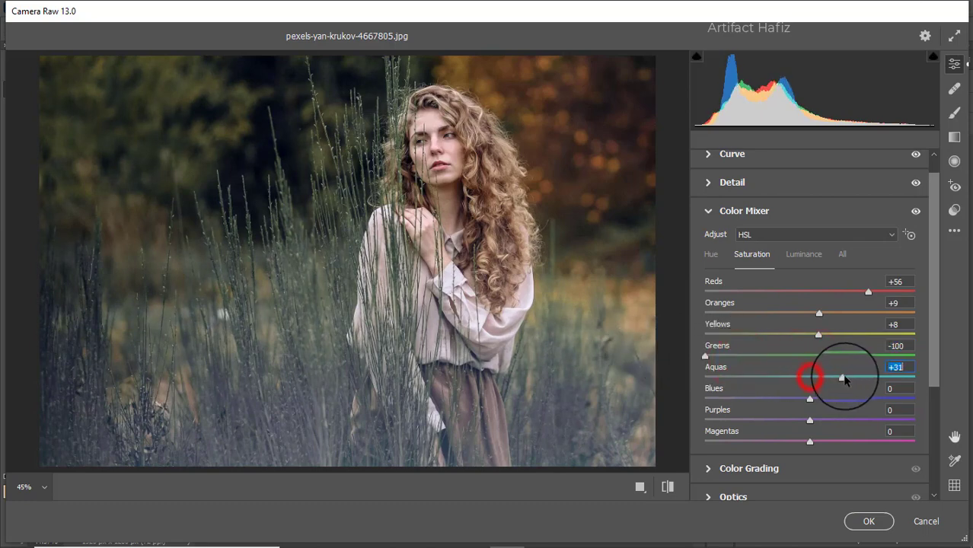
{"action": "left_click_drag", "start_coordinate": [843, 379], "coordinate": [833, 402]}
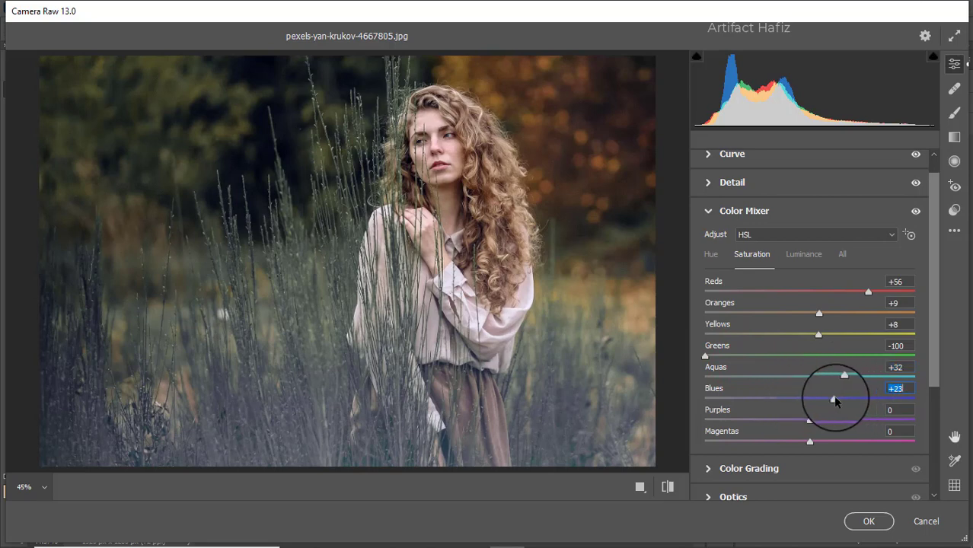
Step: Set the Color Mixer luminance to Reds +5, Oranges +4, Yellows +10, Greens -7, Aquas -31 and Blues -46
{"action": "left_click", "coordinate": [806, 254]}
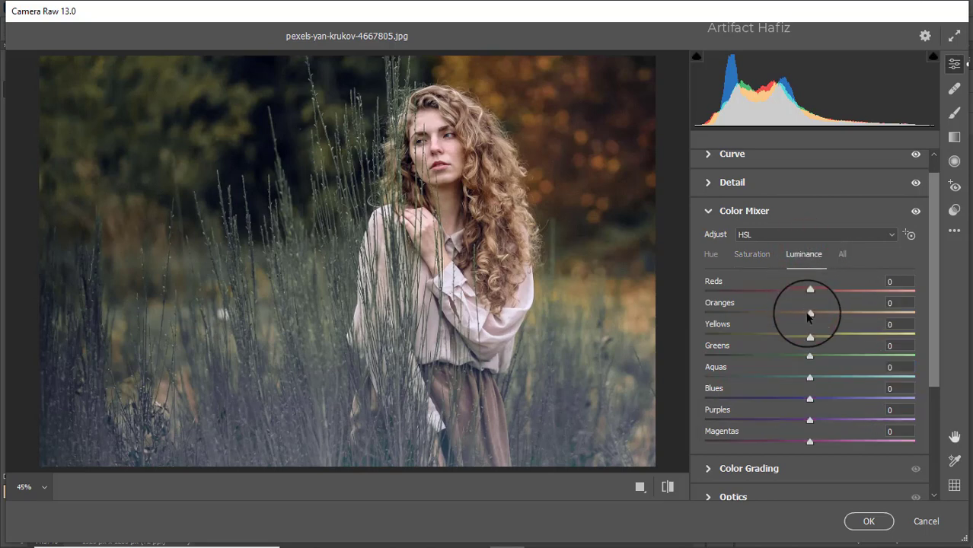
{"action": "left_click_drag", "start_coordinate": [809, 314], "coordinate": [853, 293]}
{"action": "left_click_drag", "start_coordinate": [782, 296], "coordinate": [761, 399]}
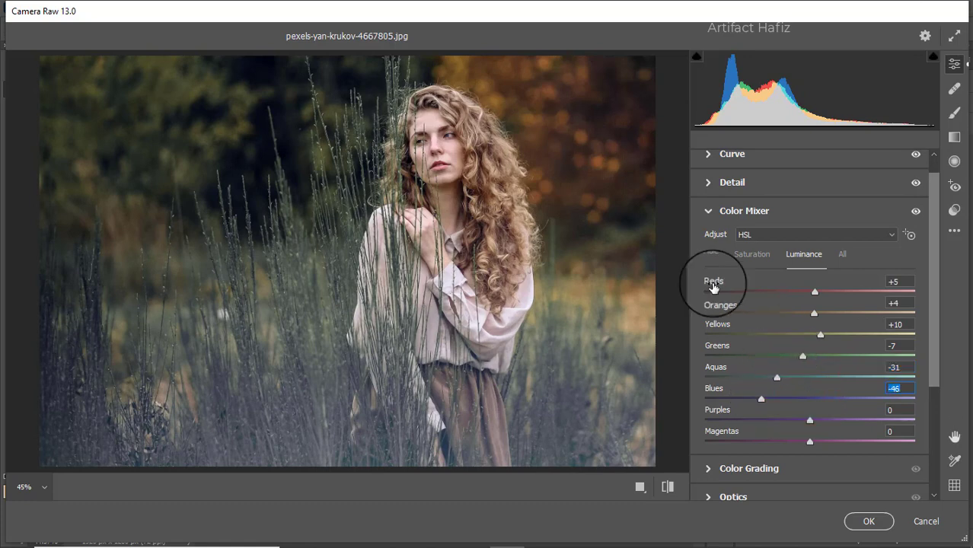
Step: Set the Color Mixer hue to Blues -74, Aquas -56, Greens +4 and Yellows +1
{"action": "left_click", "coordinate": [713, 258]}
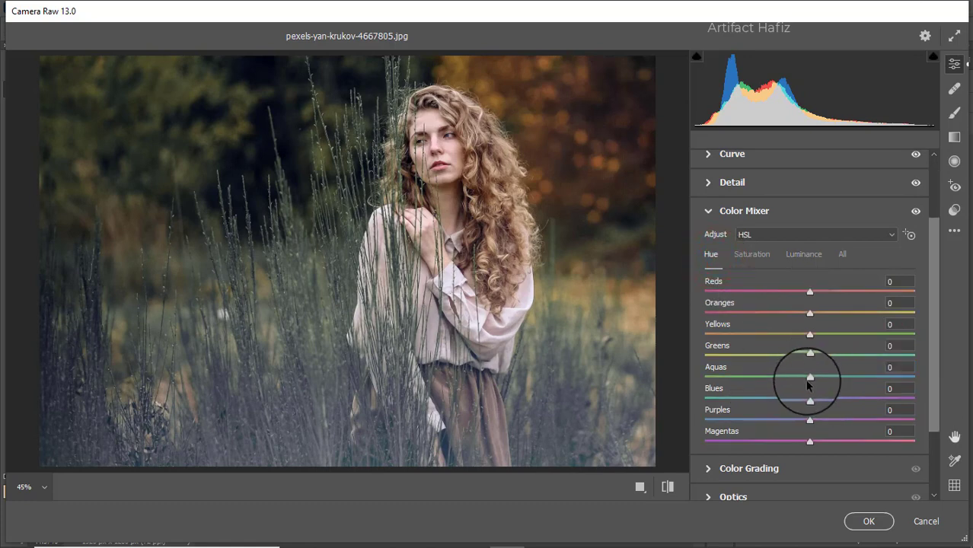
{"action": "left_click_drag", "start_coordinate": [810, 401], "coordinate": [732, 399]}
{"action": "left_click_drag", "start_coordinate": [810, 376], "coordinate": [749, 376]}
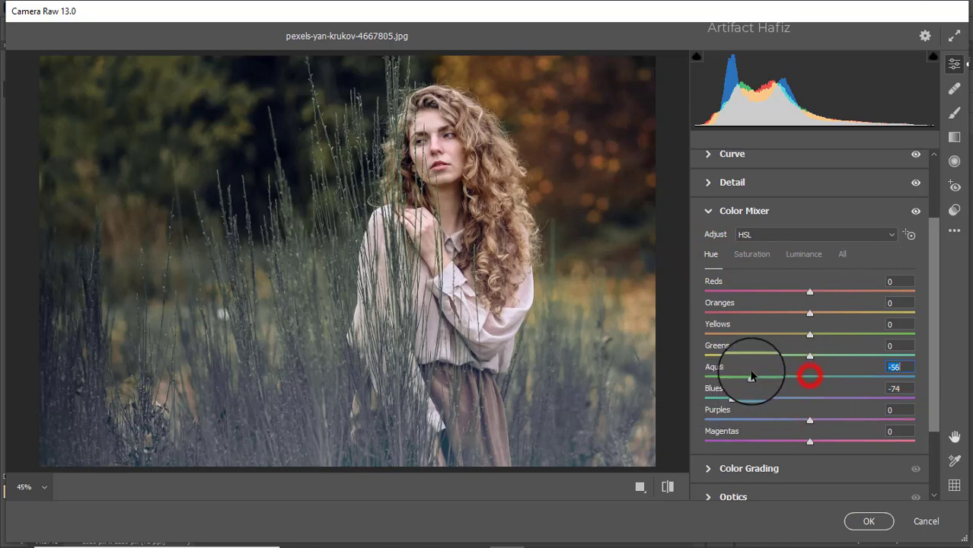
{"action": "mouse_move", "coordinate": [810, 357]}
{"action": "left_mouse_down"}
{"action": "mouse_move", "coordinate": [746, 361]}
{"action": "mouse_move", "coordinate": [890, 353]}
{"action": "mouse_move", "coordinate": [760, 353]}
{"action": "mouse_move", "coordinate": [814, 354]}
{"action": "mouse_move", "coordinate": [810, 336]}
{"action": "mouse_move", "coordinate": [868, 332]}
{"action": "mouse_move", "coordinate": [779, 327]}
{"action": "mouse_move", "coordinate": [872, 338]}
{"action": "mouse_move", "coordinate": [808, 338]}
{"action": "left_mouse_up"}
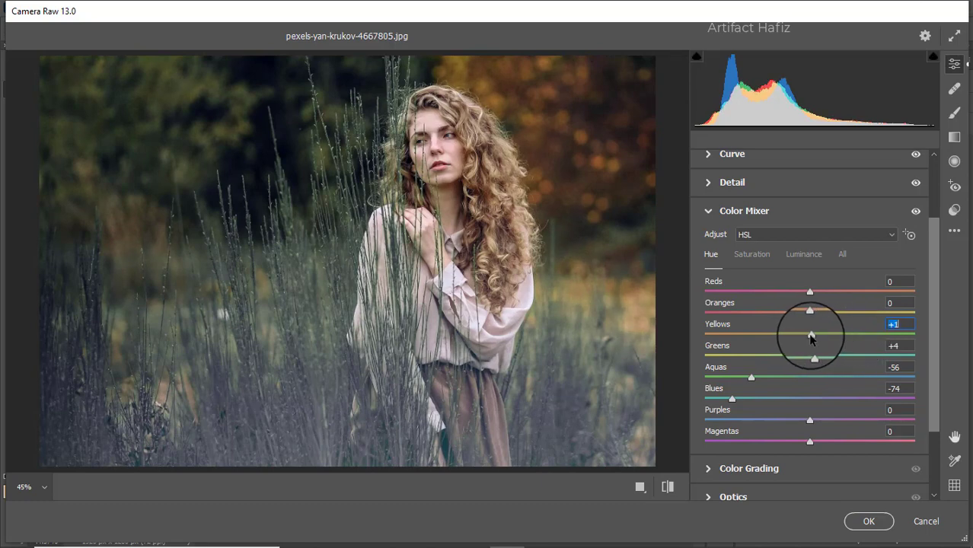
Step: Color grade the shadows slightly blue, the highlights to hue 42 with saturation 13, and the midtones to hue 44 with saturation 13
{"action": "scroll", "coordinate": [819, 358], "scroll_direction": "down", "scroll_amount": 2}
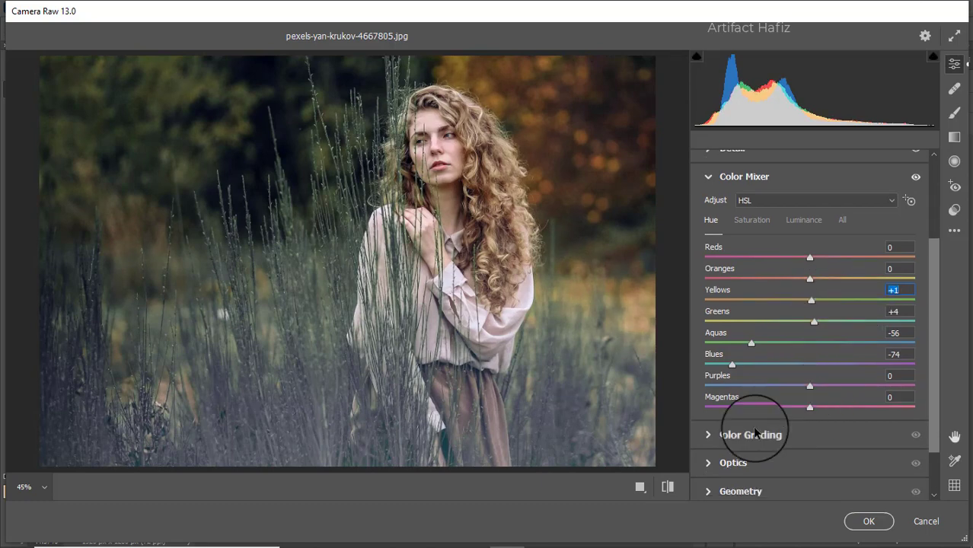
{"action": "left_click", "coordinate": [754, 430]}
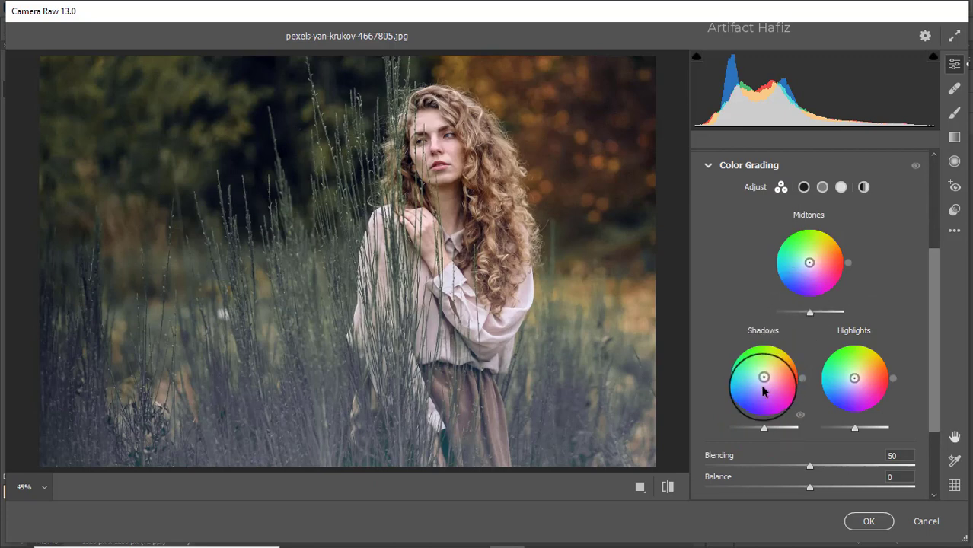
{"action": "left_click_drag", "start_coordinate": [763, 380], "coordinate": [734, 415]}
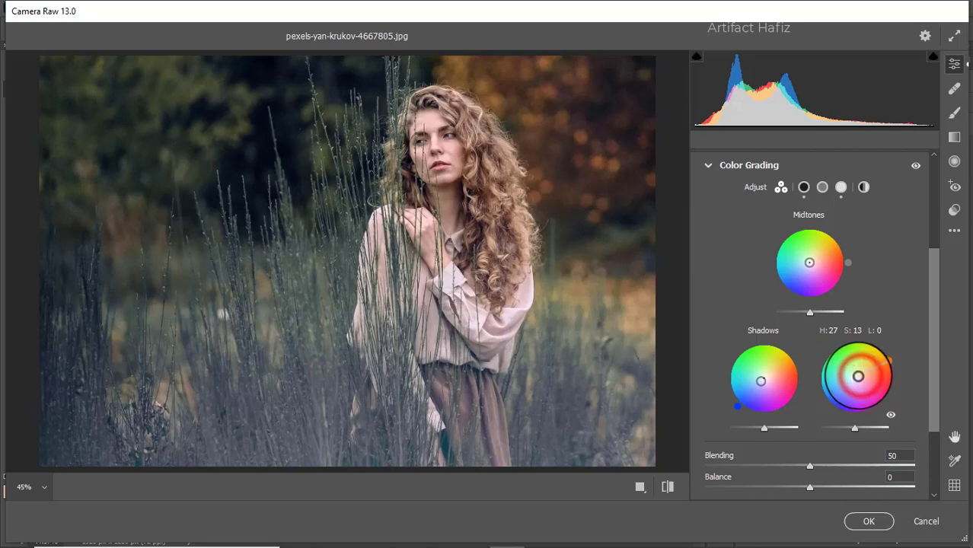
{"action": "left_click_drag", "start_coordinate": [894, 379], "coordinate": [895, 349]}
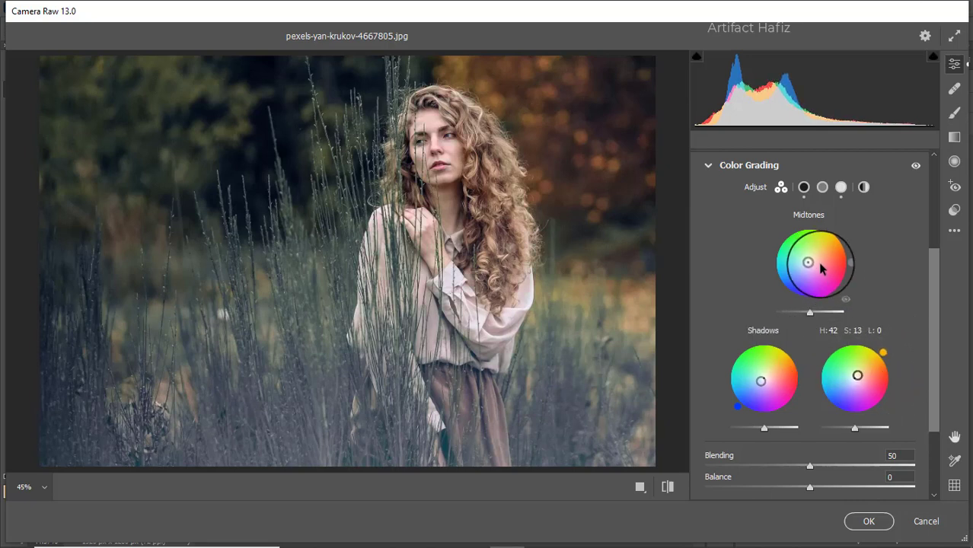
{"action": "left_click_drag", "start_coordinate": [809, 263], "coordinate": [847, 244]}
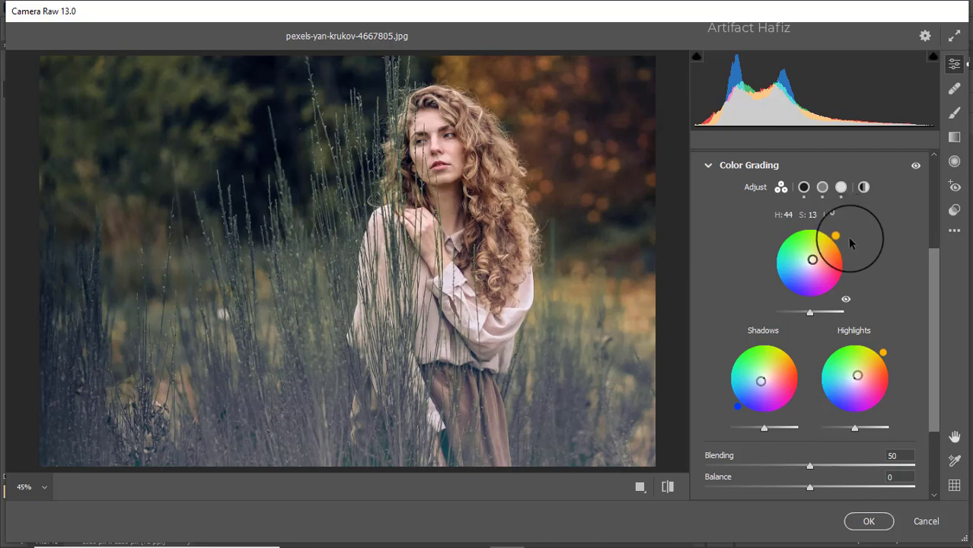
Step: Add a vignette of -17 with Feather 83, Roundness +56 and Midpoint 25
{"action": "scroll", "coordinate": [850, 266], "scroll_direction": "down", "scroll_amount": 3}
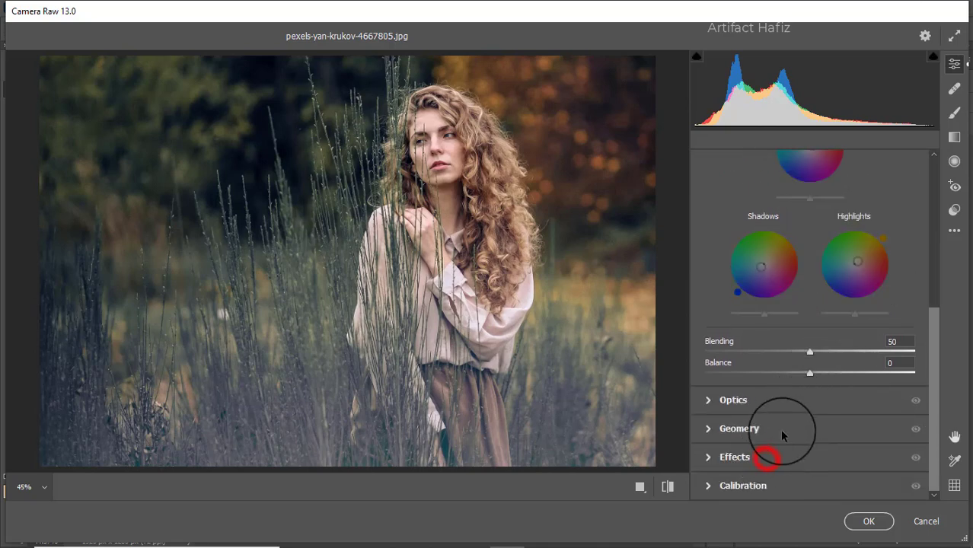
{"action": "left_click", "coordinate": [766, 457]}
{"action": "left_click_drag", "start_coordinate": [809, 343], "coordinate": [791, 344]}
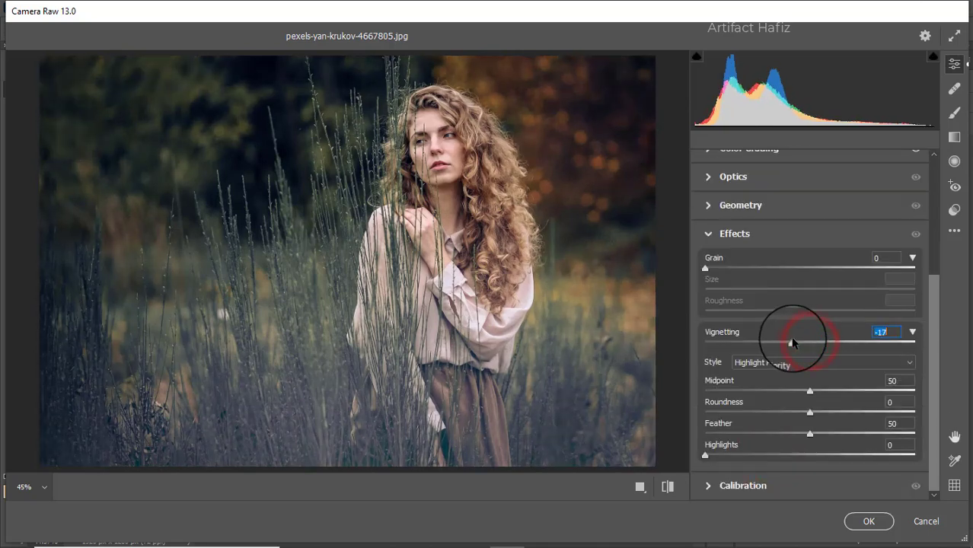
{"action": "left_click_drag", "start_coordinate": [809, 433], "coordinate": [873, 441]}
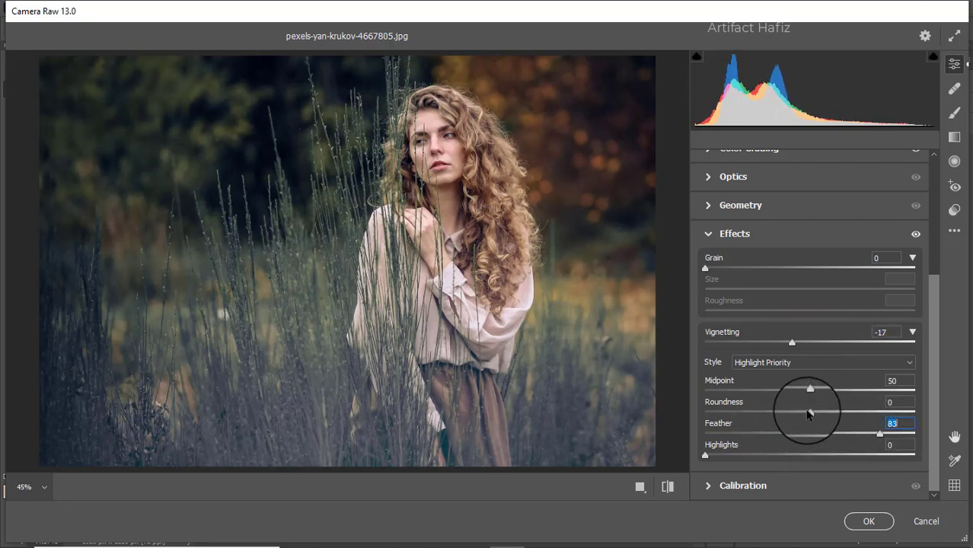
{"action": "left_click_drag", "start_coordinate": [809, 412], "coordinate": [864, 413]}
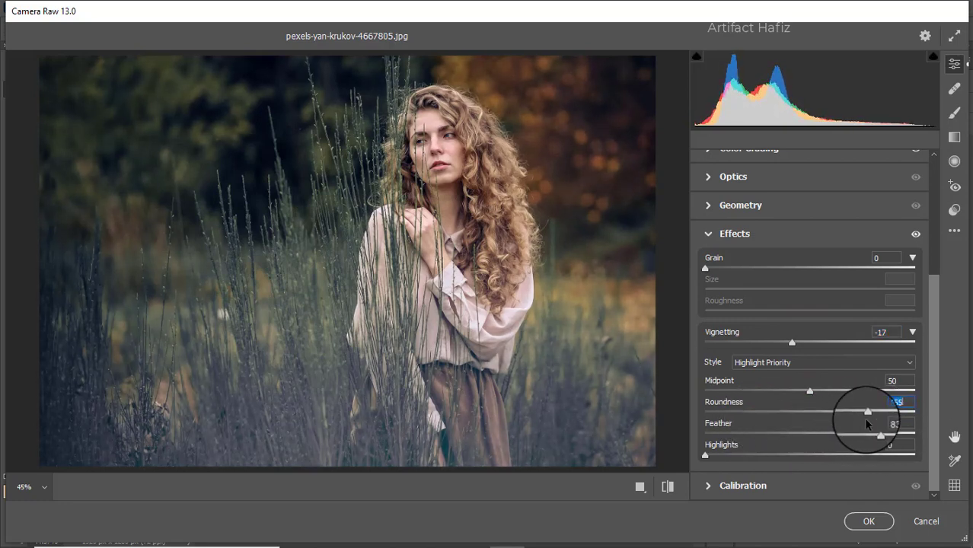
{"action": "left_click_drag", "start_coordinate": [809, 390], "coordinate": [758, 392]}
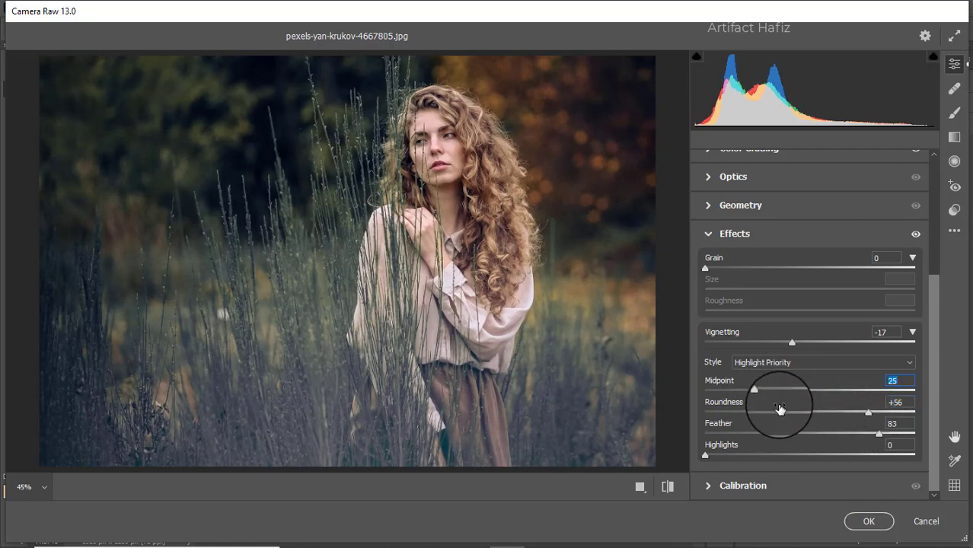
Step: In the Calibration adjustments, set the Green Primary saturation to +52 and the Red Primary saturation to -10
{"action": "left_click", "coordinate": [747, 485]}
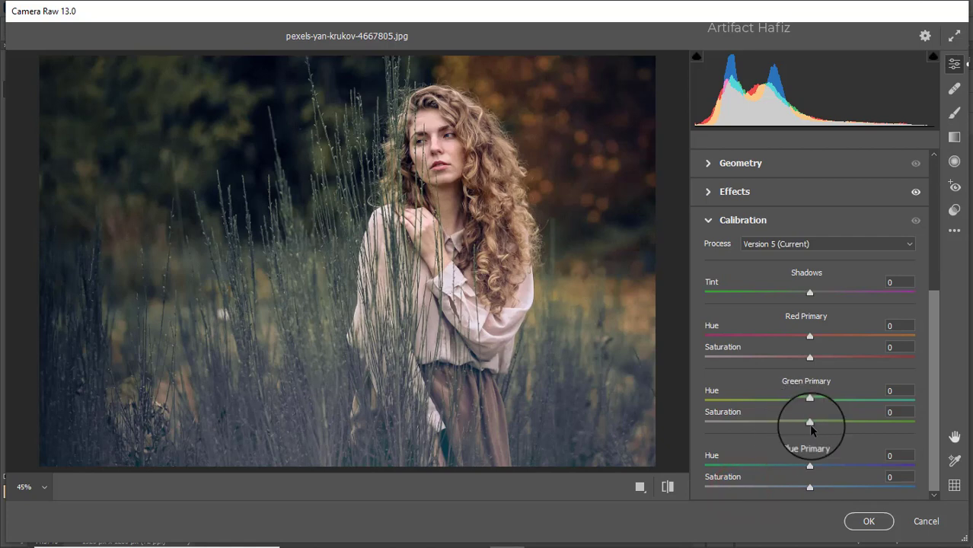
{"action": "left_click_drag", "start_coordinate": [810, 422], "coordinate": [863, 423]}
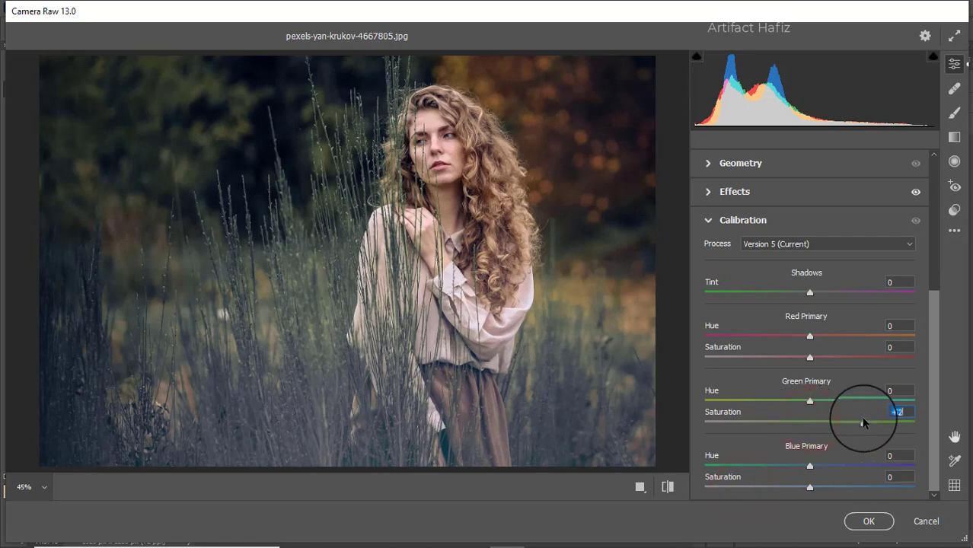
{"action": "left_click_drag", "start_coordinate": [810, 357], "coordinate": [798, 360]}
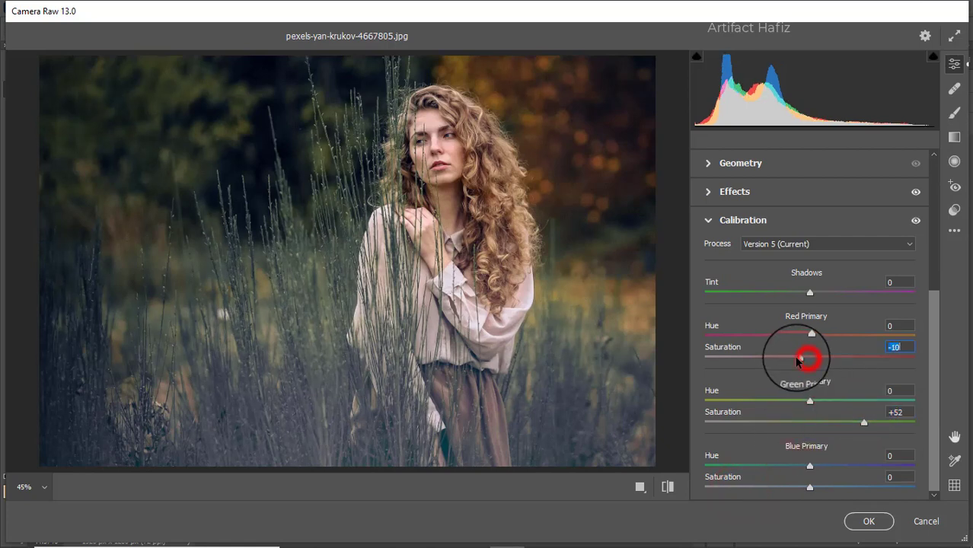
Step: Set the Blue Primary saturation to -10 in the Calibration adjustments
{"action": "left_click_drag", "start_coordinate": [809, 488], "coordinate": [799, 492]}
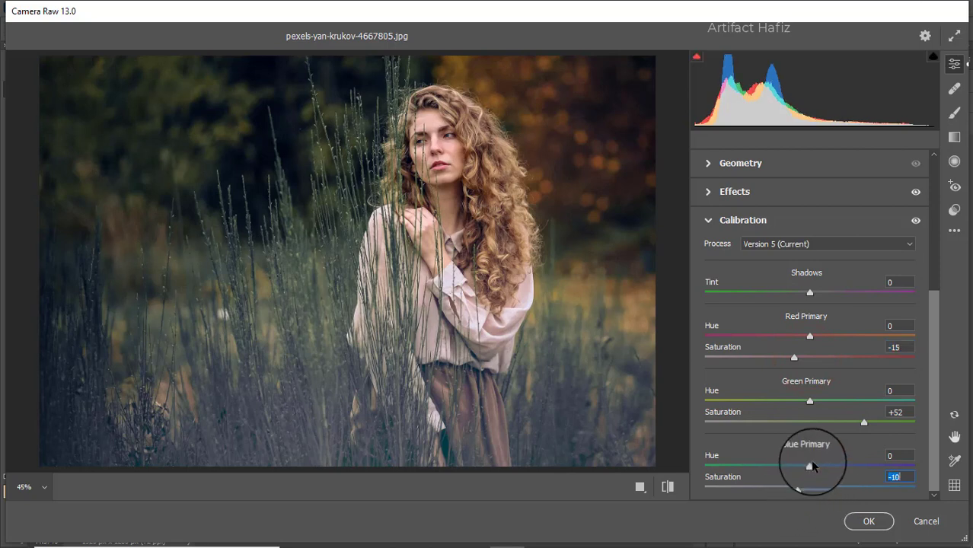
Step: Add a Graduated Filter running from the photo's lower edge up to the woman's forearm level, with Exposure -1.45
{"action": "left_click", "coordinate": [956, 136]}
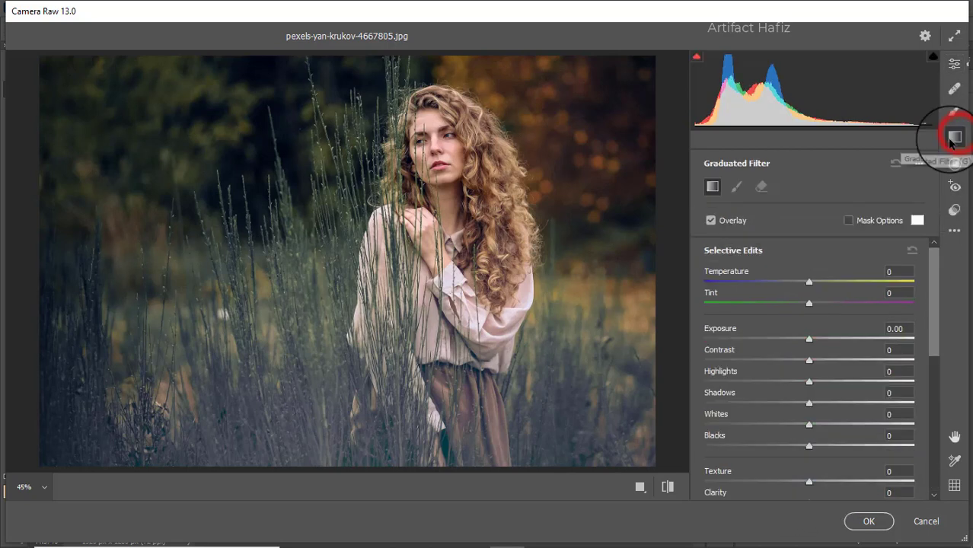
{"action": "left_click_drag", "start_coordinate": [319, 464], "coordinate": [319, 283]}
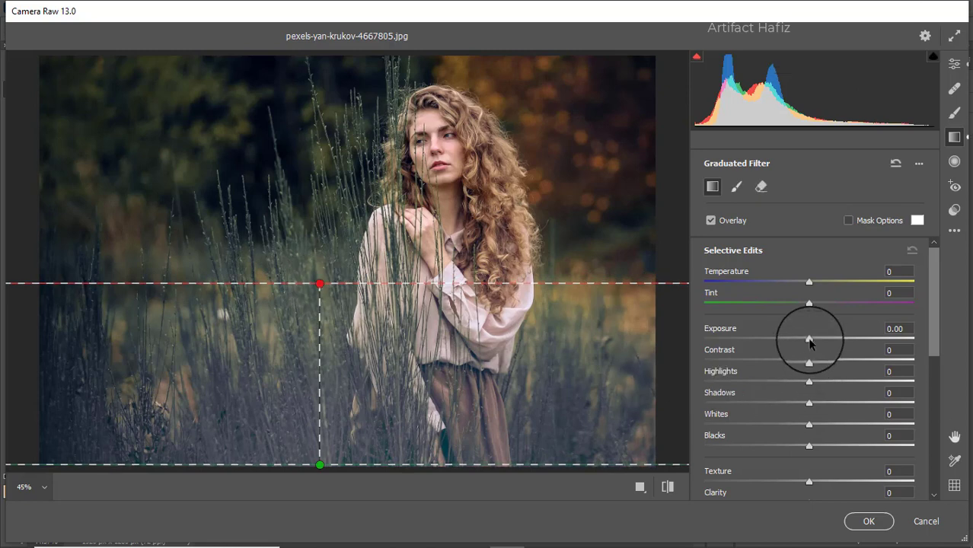
{"action": "left_click_drag", "start_coordinate": [809, 337], "coordinate": [770, 336]}
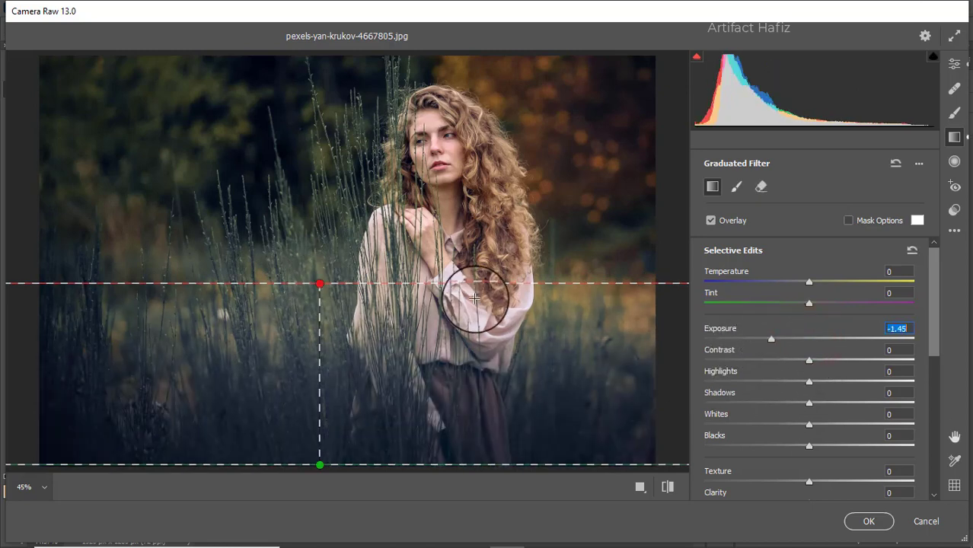
Step: Extend the lower darkening gradient upward so it ends at the woman's face level, and return to the general edit adjustments
{"action": "left_click_drag", "start_coordinate": [323, 284], "coordinate": [325, 173]}
{"action": "key", "text": "ctrl+z"}
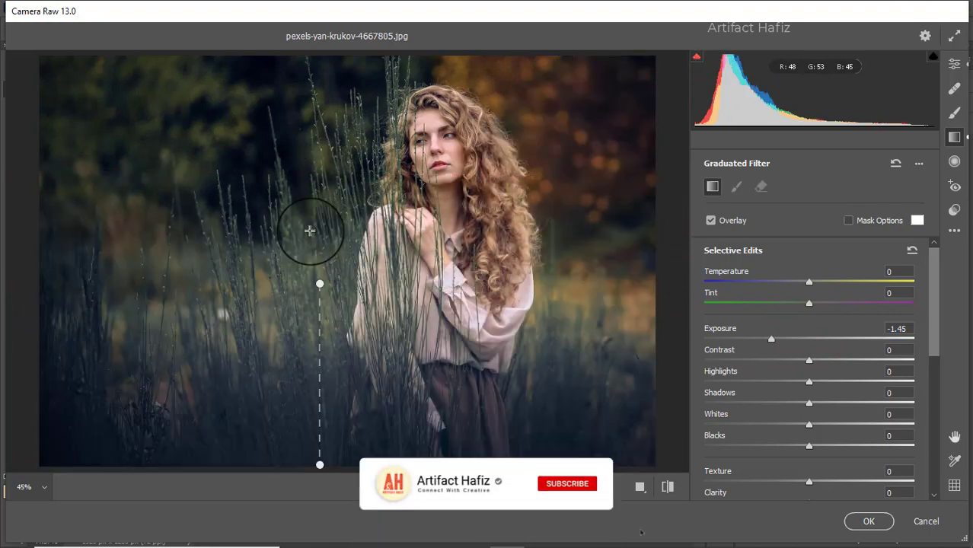
{"action": "left_click", "coordinate": [320, 283]}
{"action": "left_click_drag", "start_coordinate": [320, 284], "coordinate": [328, 167]}
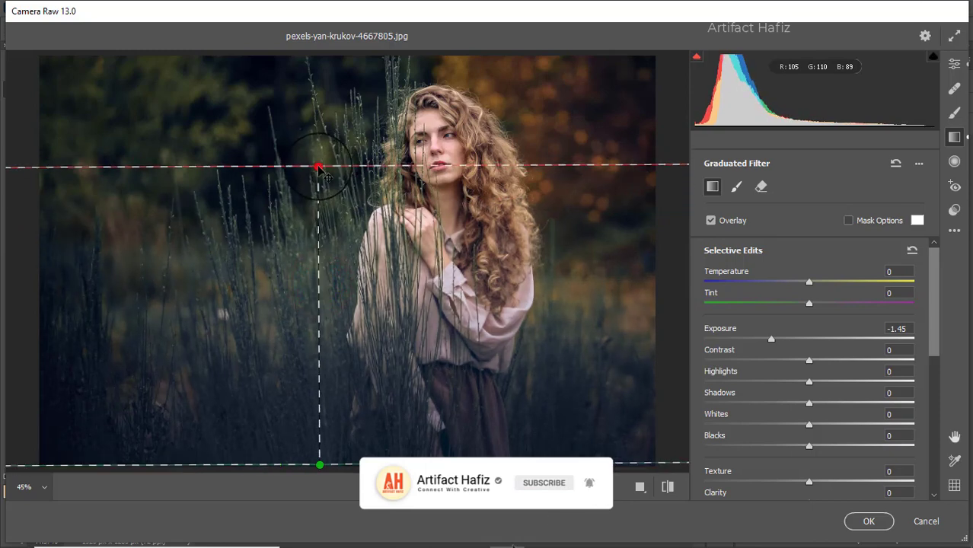
{"action": "left_click", "coordinate": [956, 68]}
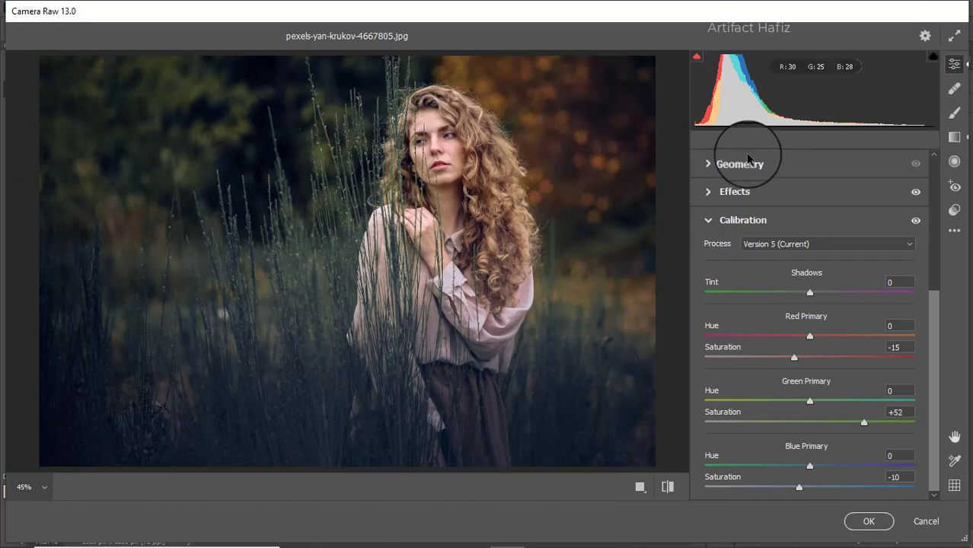
Step: Add a second Graduated Filter running diagonally from the photo's upper-right corner to the woman's hand, with Exposure +0.95
{"action": "left_click", "coordinate": [953, 137]}
{"action": "left_click_drag", "start_coordinate": [631, 74], "coordinate": [409, 226]}
{"action": "left_click_drag", "start_coordinate": [809, 339], "coordinate": [835, 343]}
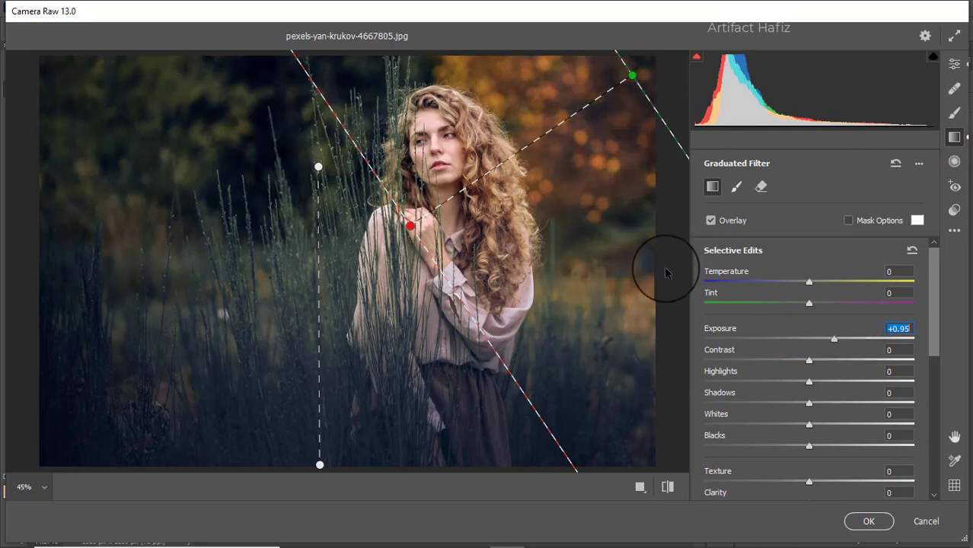
Step: Reposition the brightening gradient so it starts at the photo's upper edge above the woman's head and ends at her upper chest
{"action": "left_click_drag", "start_coordinate": [411, 227], "coordinate": [457, 266]}
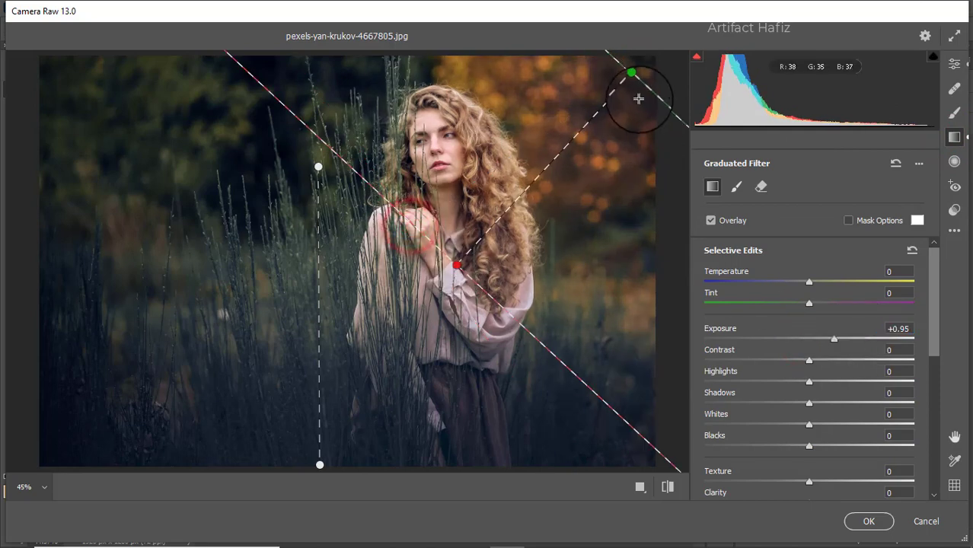
{"action": "left_click_drag", "start_coordinate": [632, 77], "coordinate": [415, 60]}
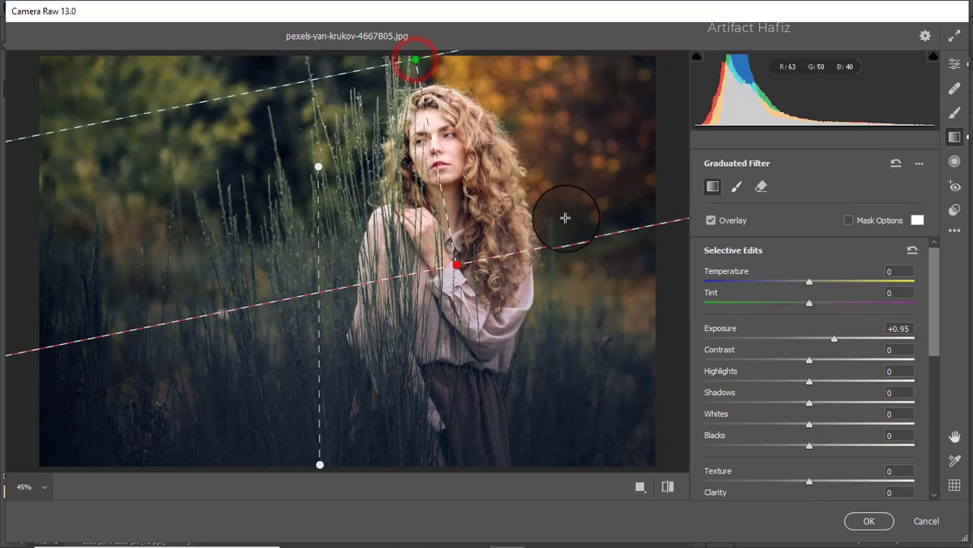
{"action": "left_click_drag", "start_coordinate": [457, 266], "coordinate": [461, 214]}
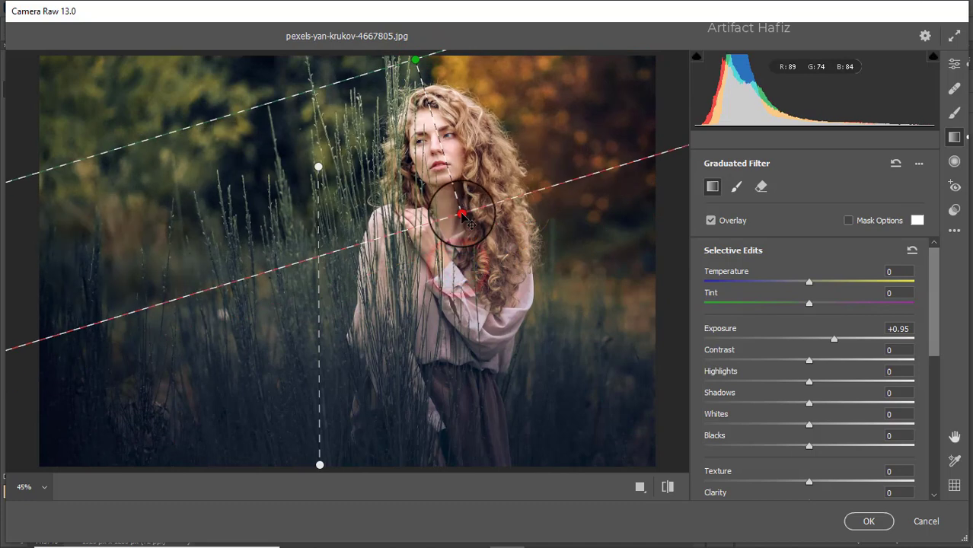
{"action": "left_click", "coordinate": [954, 64]}
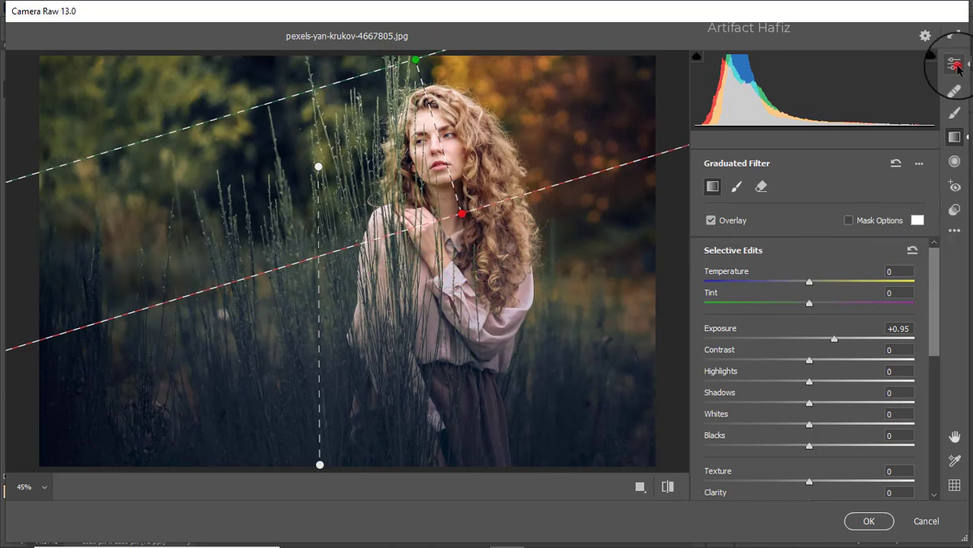
Step: Compare the photo before and after side by side, and apply the Camera Raw edits to the Background copy layer
{"action": "left_click", "coordinate": [639, 487]}
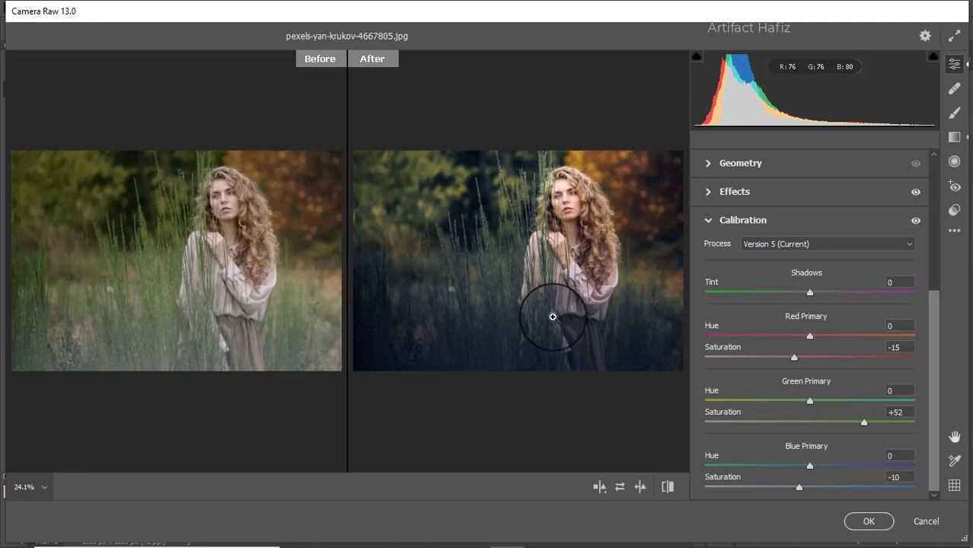
{"action": "left_click", "coordinate": [870, 522]}
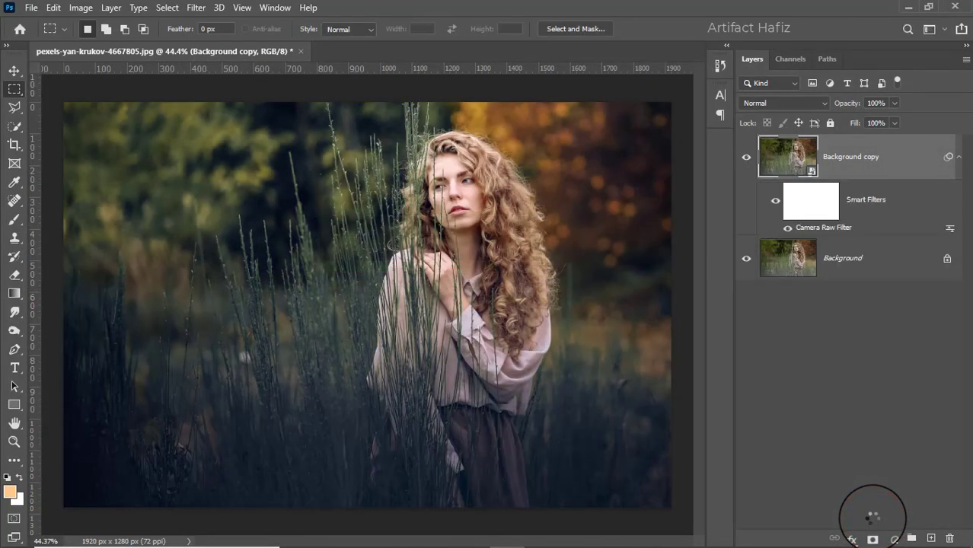
Step: Toggle the visibility of the Background copy layer to compare the graded photo with the original
{"action": "left_click", "coordinate": [746, 157]}
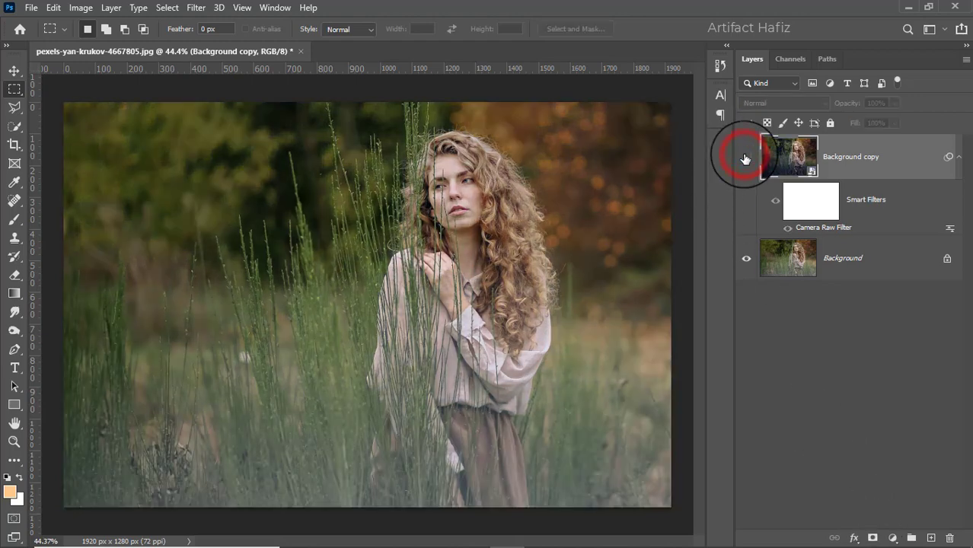
{"action": "left_click", "coordinate": [745, 157]}
{"action": "left_click", "coordinate": [745, 157]}
{"action": "left_click", "coordinate": [746, 157]}
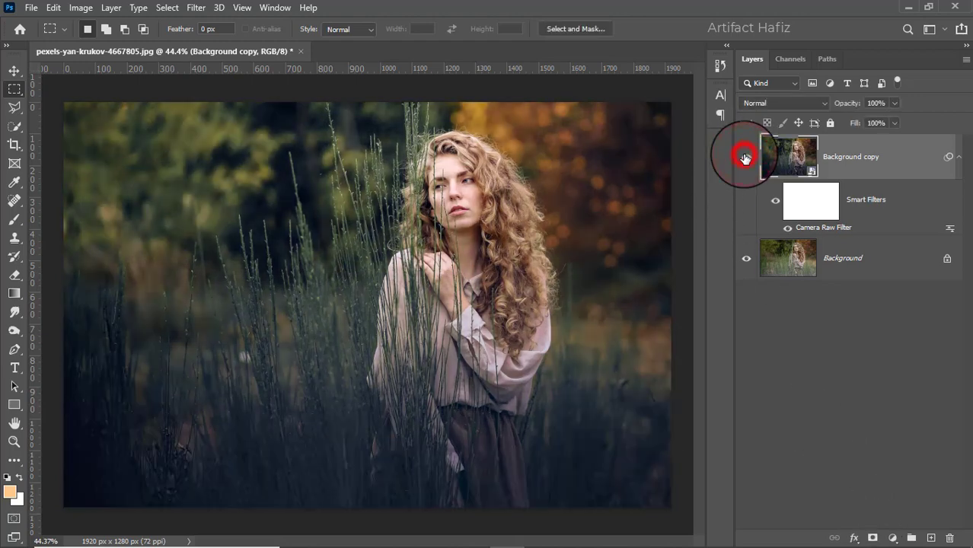